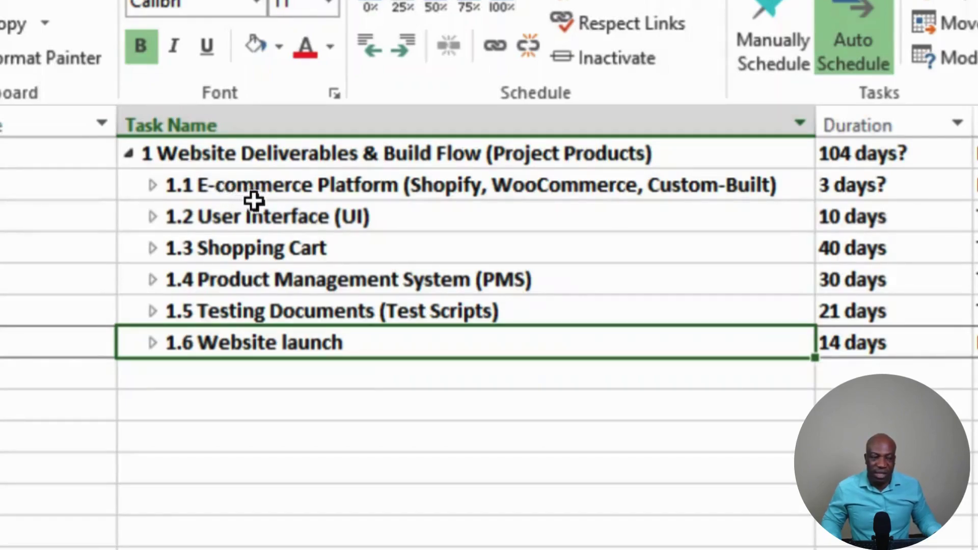
# Examine the six deliverables, 1.1 to 1.6, grouped under Website Deliverables & Build Flow (Project Products).
pyautogui.click(220, 220)
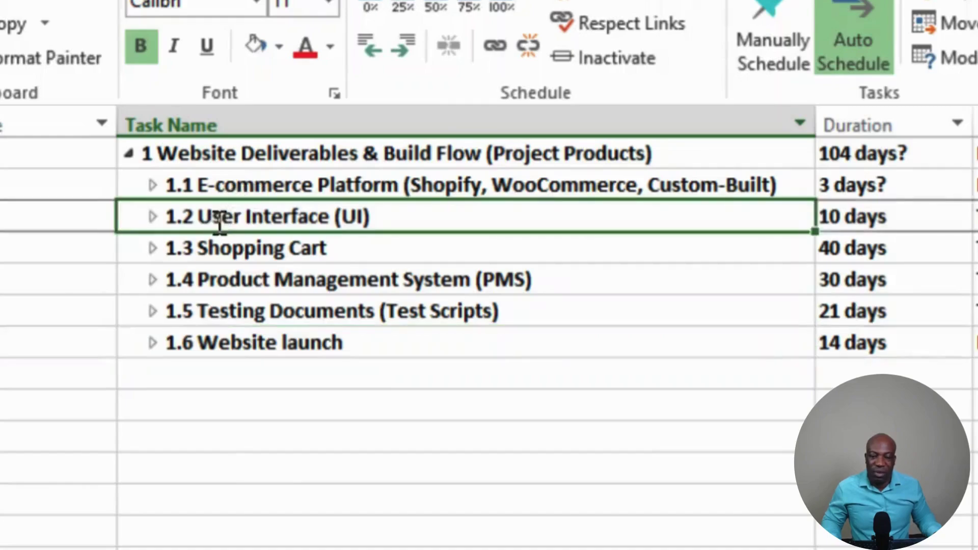
pyautogui.click(249, 257)
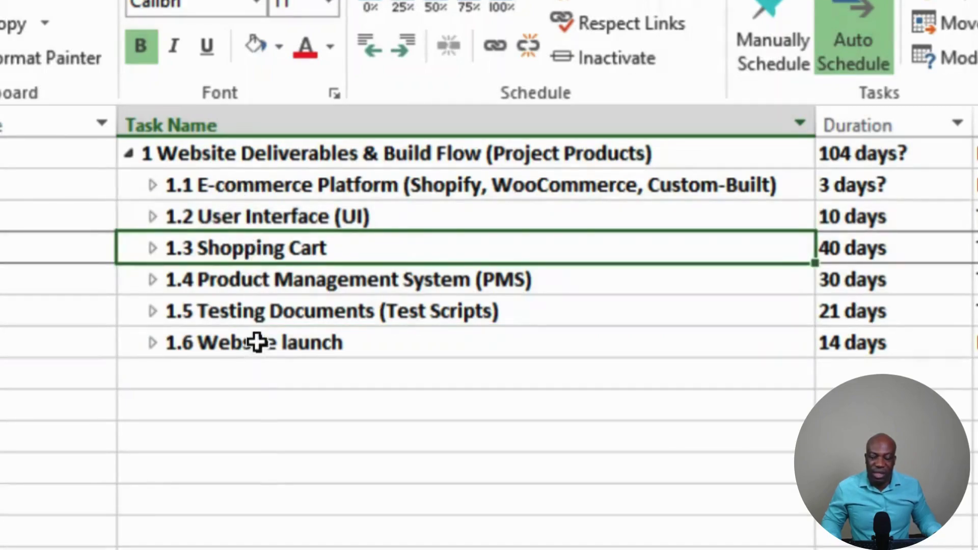
pyautogui.click(268, 278)
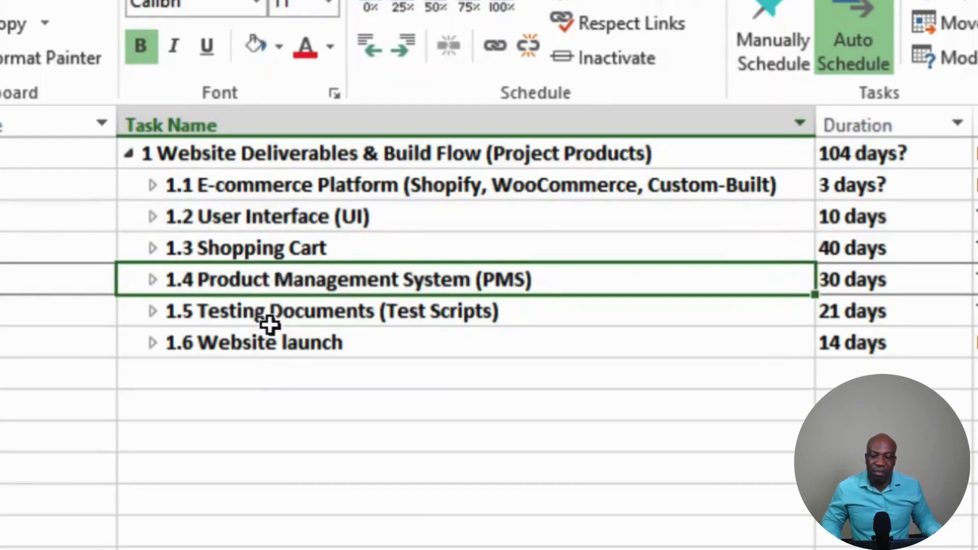
pyautogui.click(270, 321)
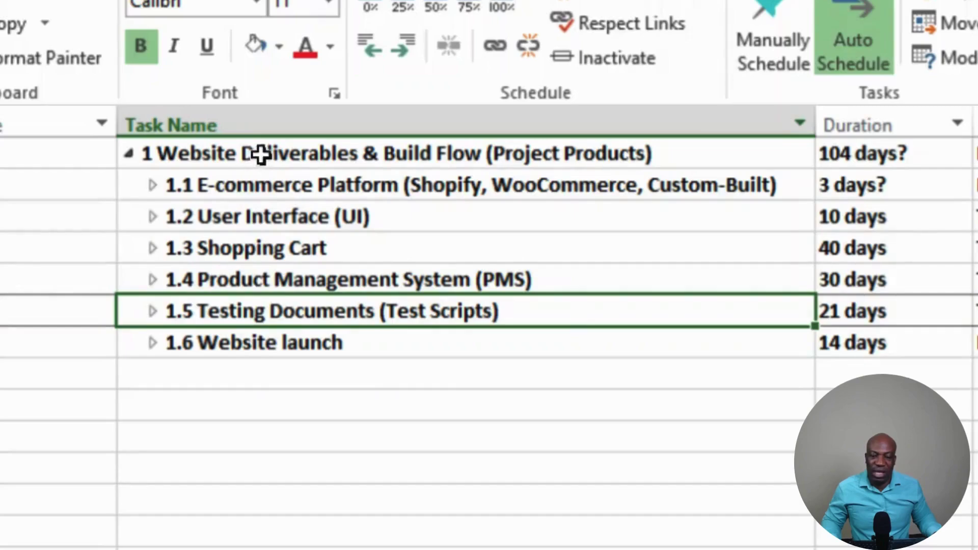
pyautogui.moveTo(290, 156); pyautogui.dragTo(297, 341)
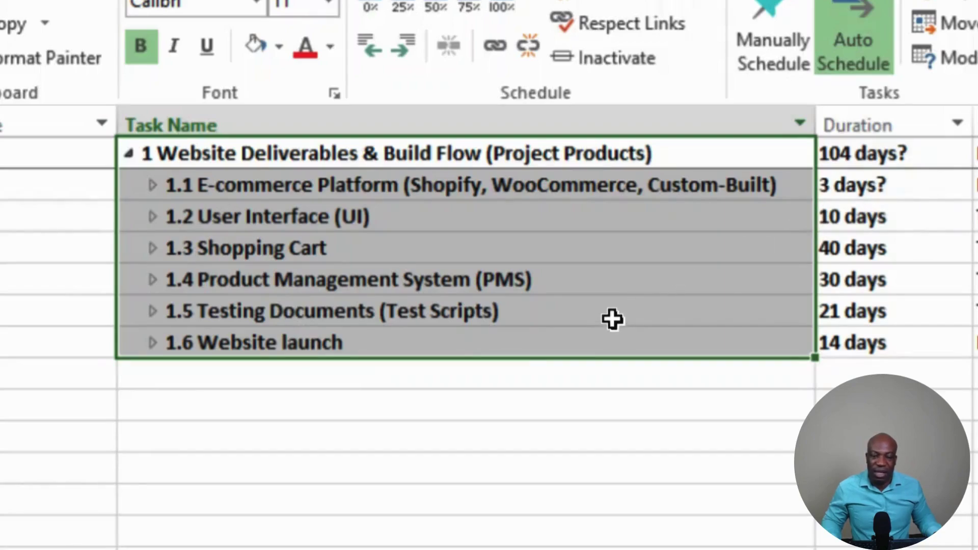
pyautogui.click(604, 257)
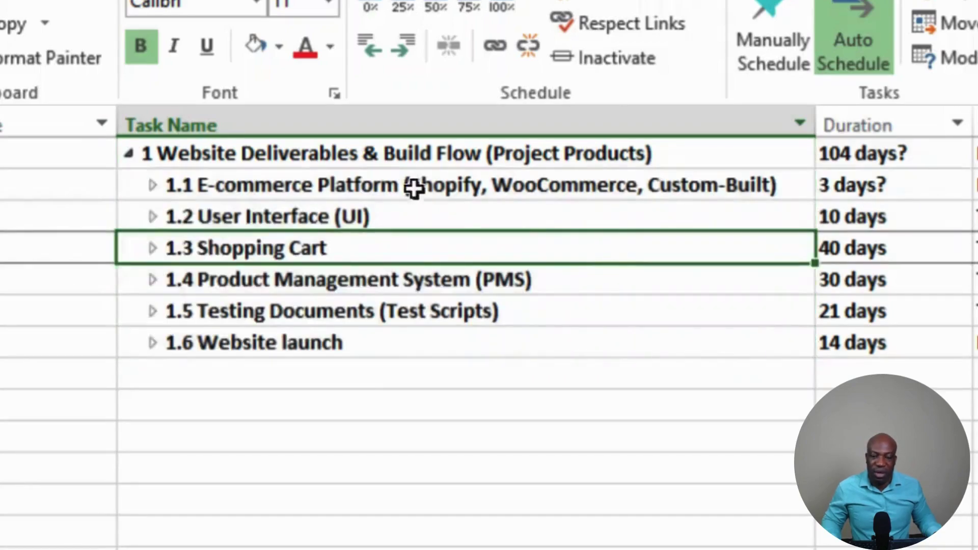
pyautogui.moveTo(371, 158); pyautogui.dragTo(411, 308)
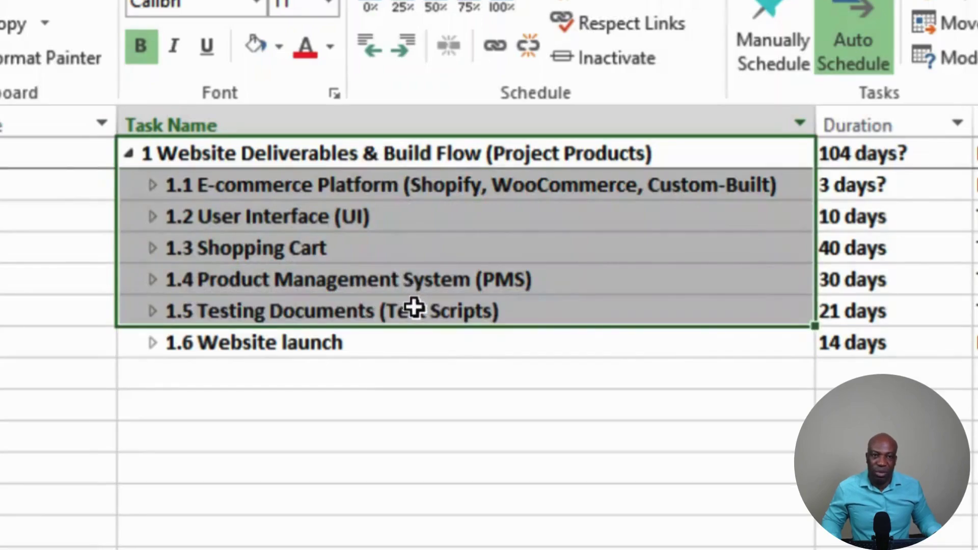
pyautogui.click(420, 258)
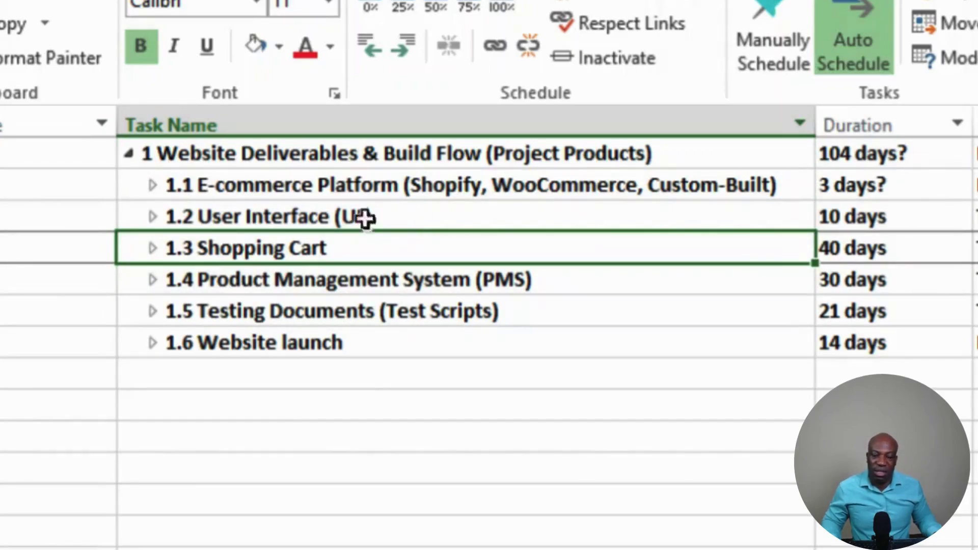
# Expand 1.1 E-commerce Platform and go through its subtasks 1.1.1 to 1.1.4.
pyautogui.click(153, 185)
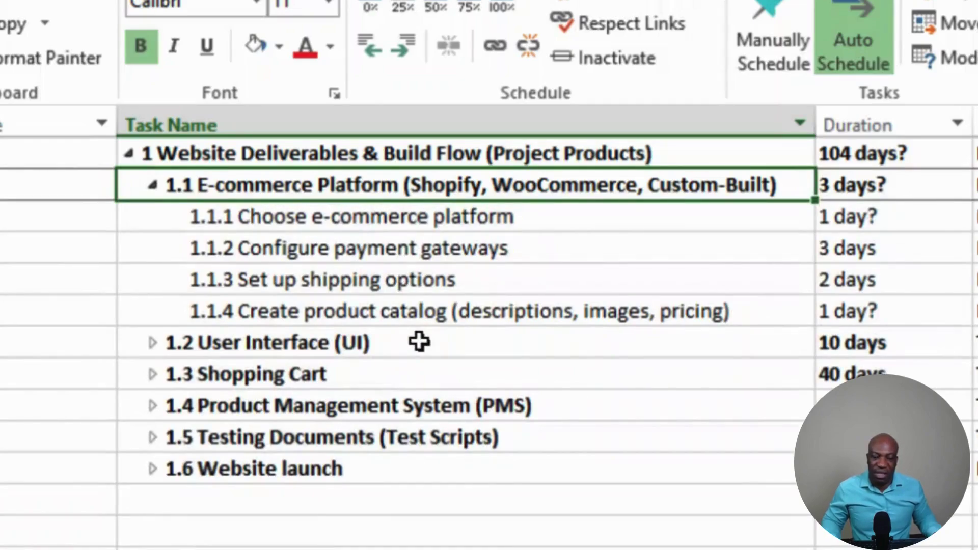
pyautogui.click(426, 220)
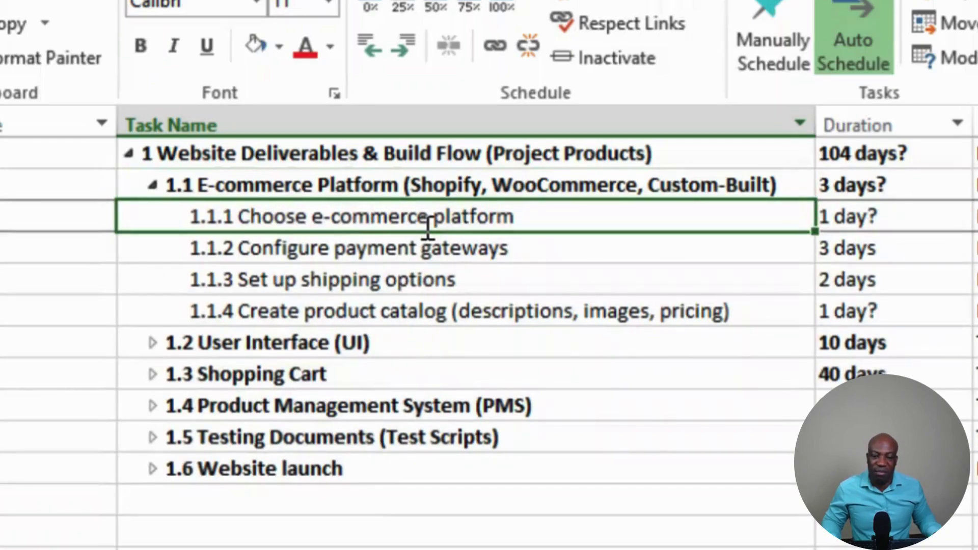
pyautogui.click(422, 249)
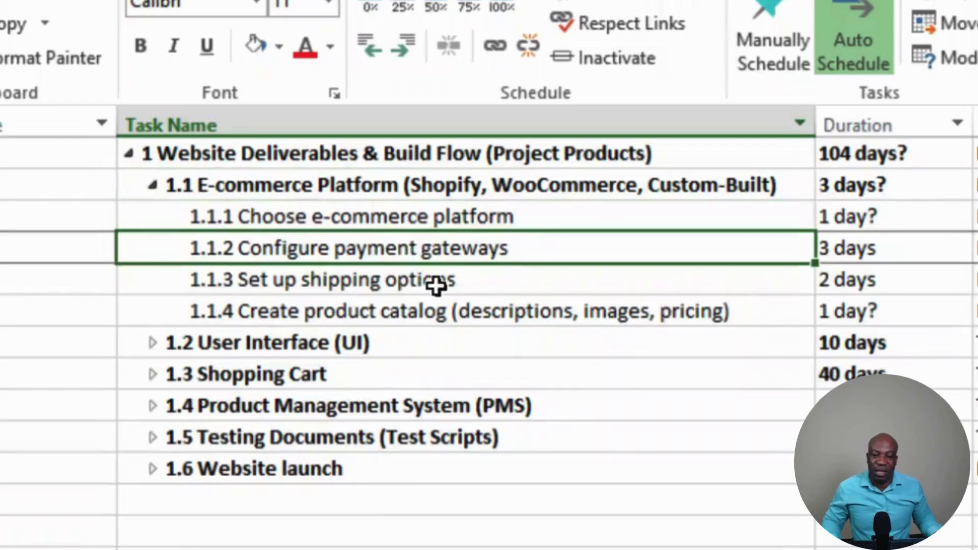
pyautogui.click(400, 286)
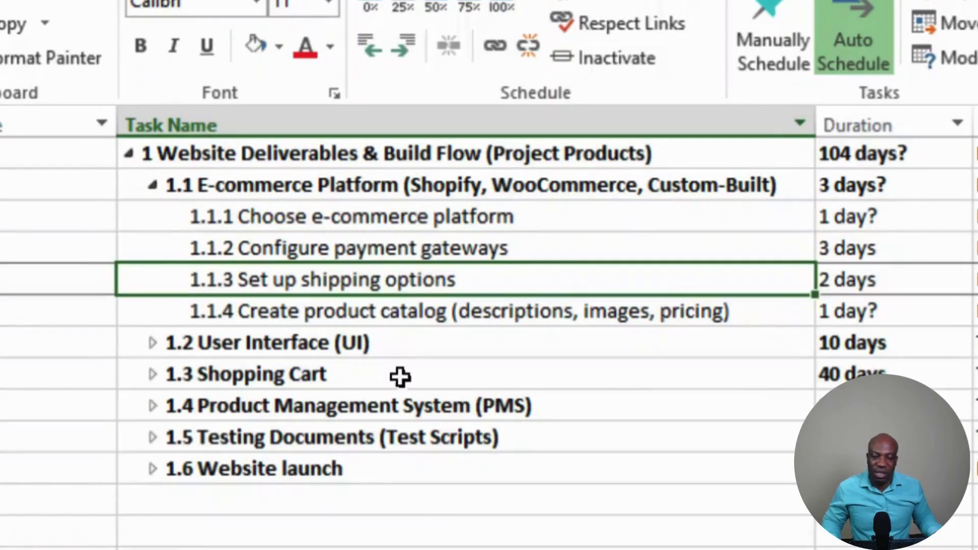
pyautogui.click(430, 315)
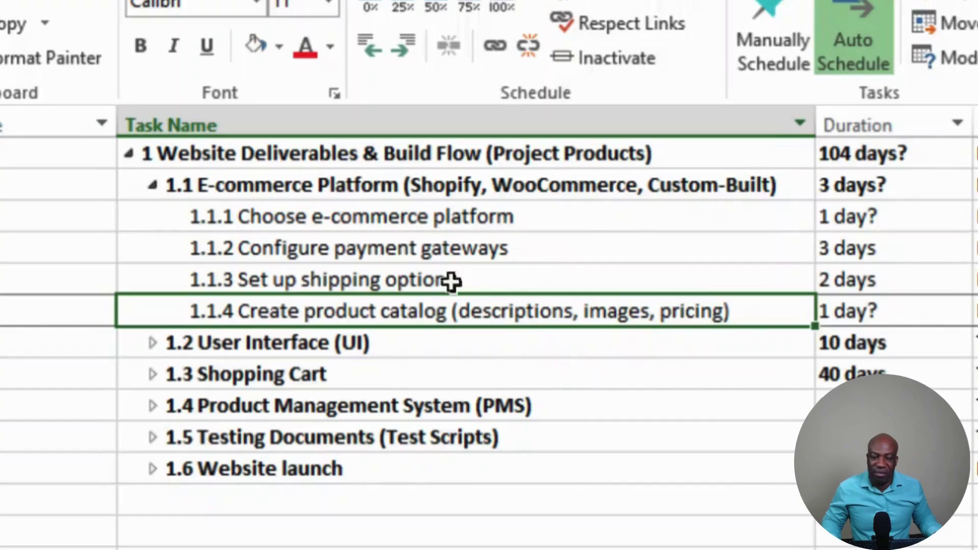
# Highlight the task names of subtasks 1.1.1 to 1.1.4 with a yellow background.
pyautogui.moveTo(384, 218); pyautogui.dragTo(413, 306)
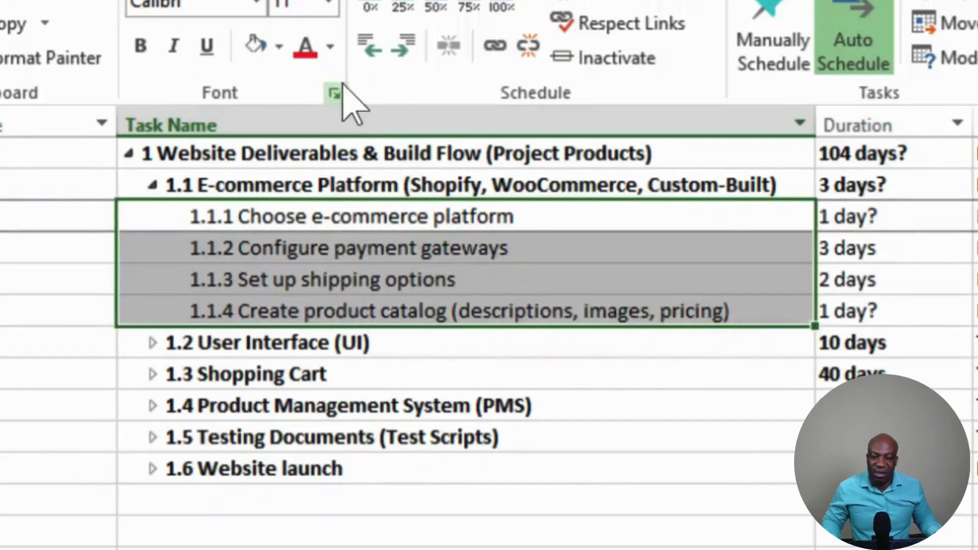
pyautogui.click(277, 50)
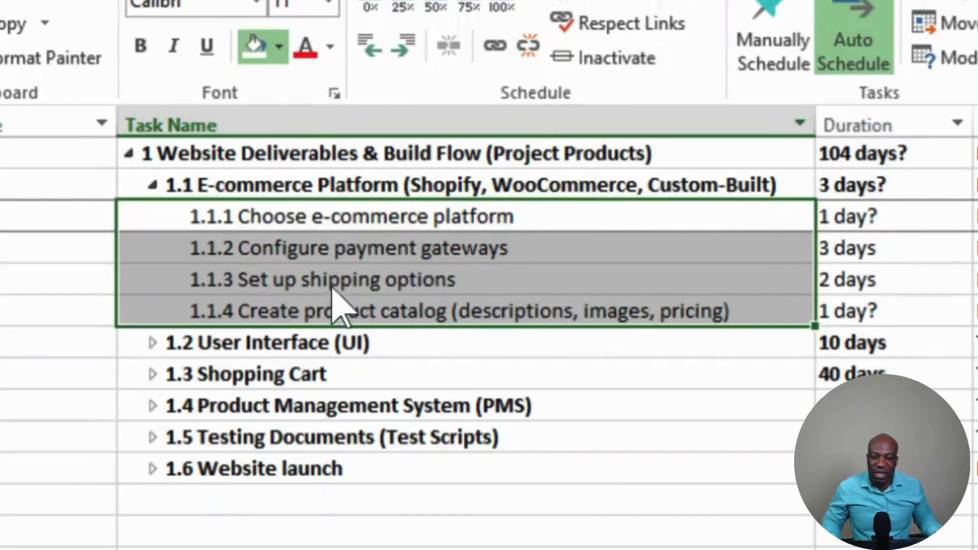
pyautogui.click(459, 278)
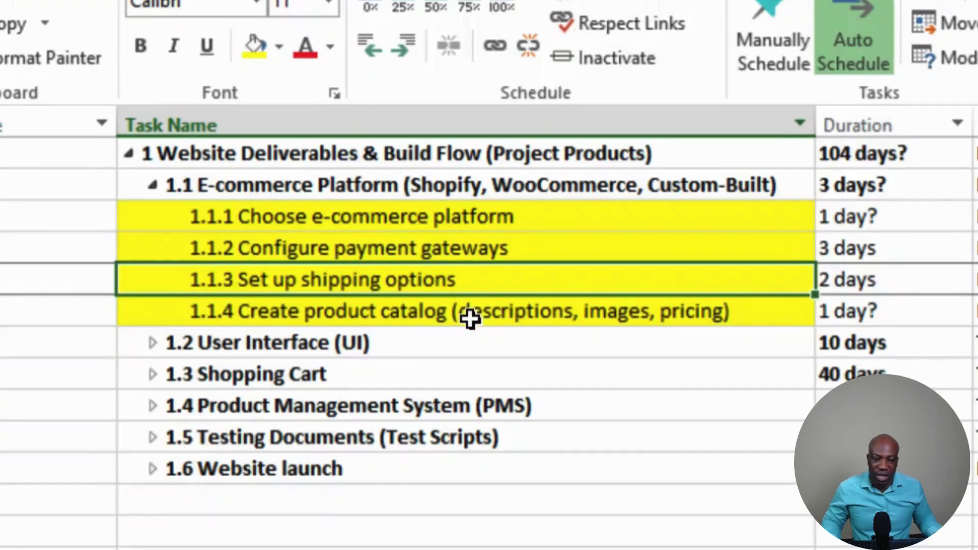
# Reset the background colour of the E-commerce Platform subtask names, 1.1.1 to 1.1.4.
pyautogui.moveTo(268, 214); pyautogui.dragTo(299, 286)
pyautogui.click(278, 47)
pyautogui.click(290, 72)
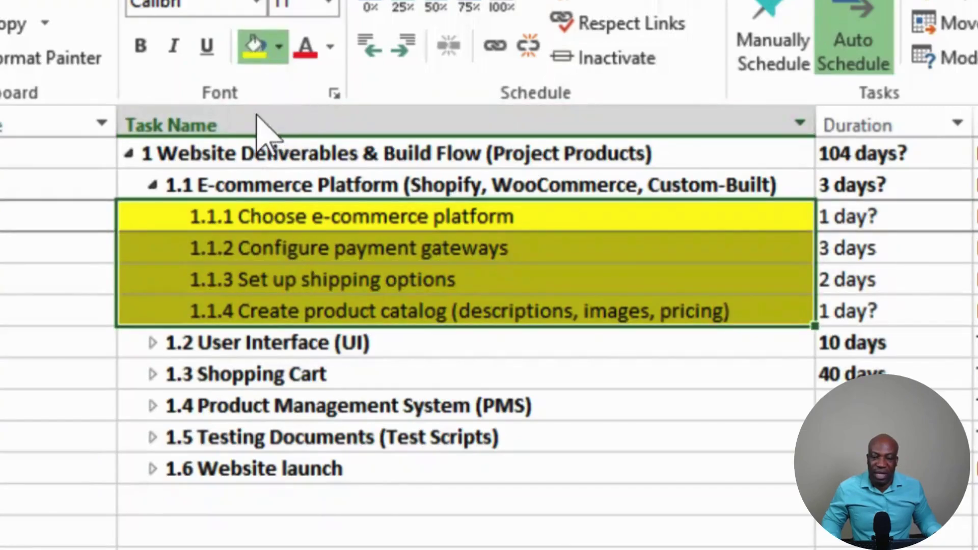
# Collapse 1.1 E-commerce Platform, expand 1.2 User Interface (UI) and go through subtasks 1.2.1 to 1.2.3.
pyautogui.click(153, 185)
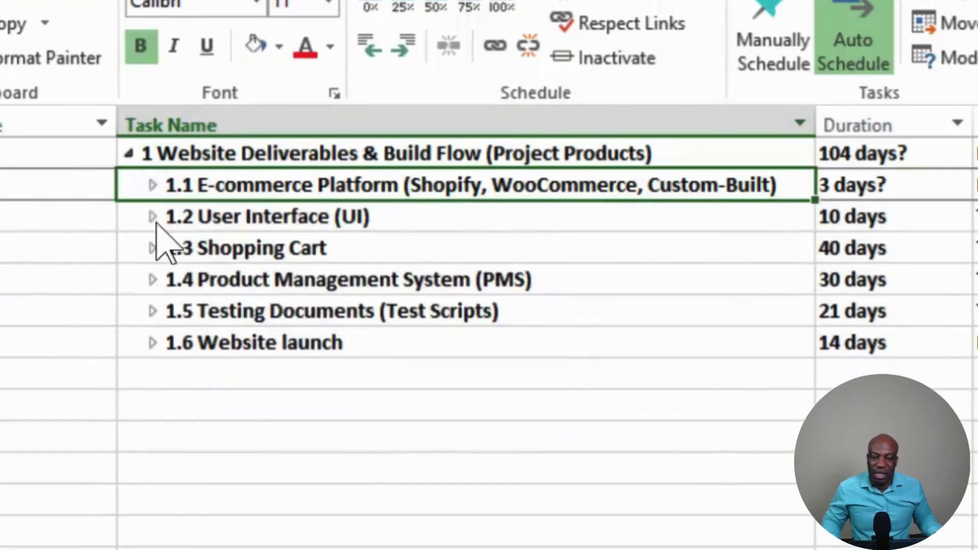
pyautogui.click(152, 217)
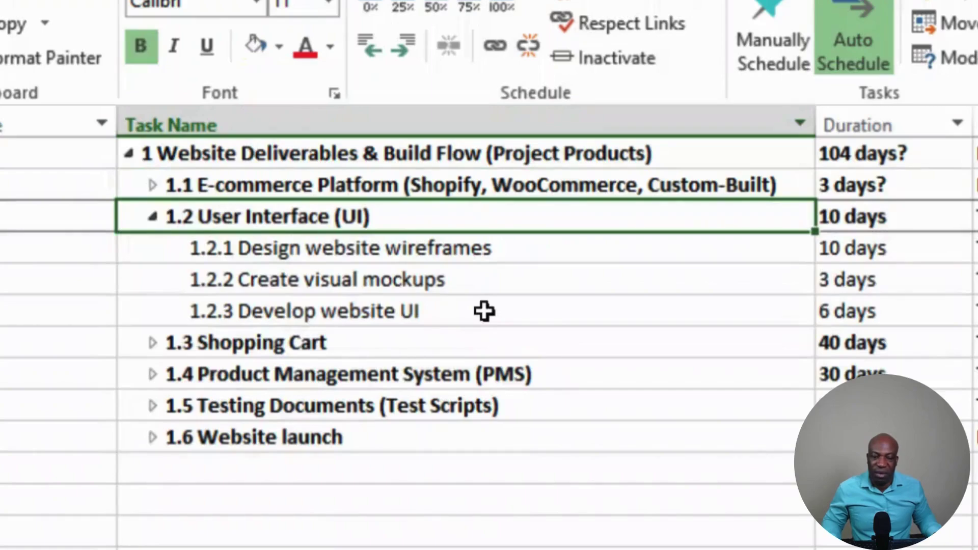
pyautogui.click(417, 253)
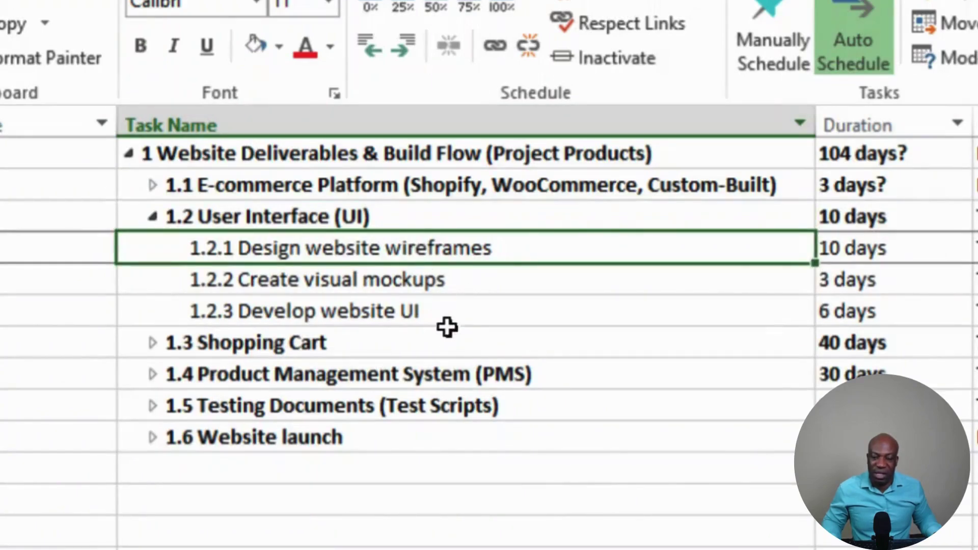
pyautogui.click(429, 281)
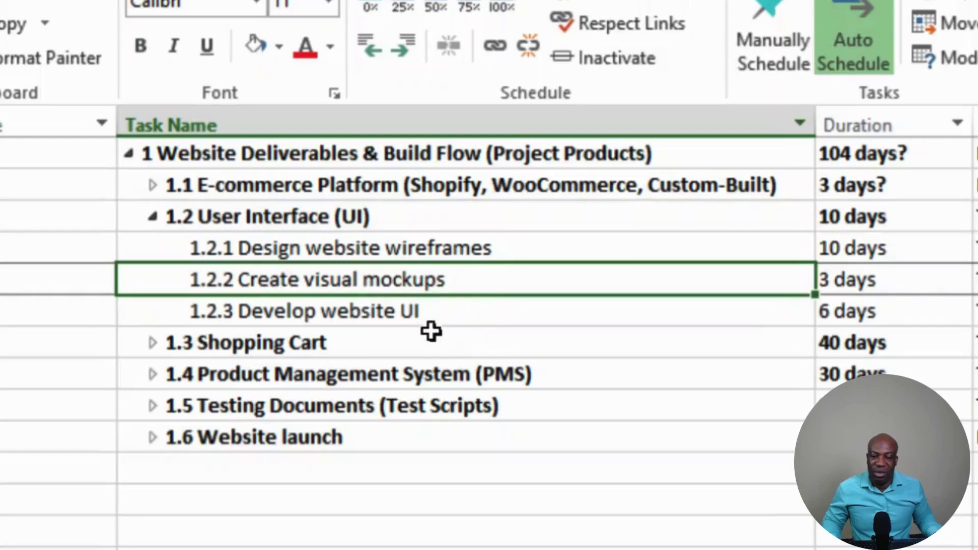
pyautogui.click(436, 317)
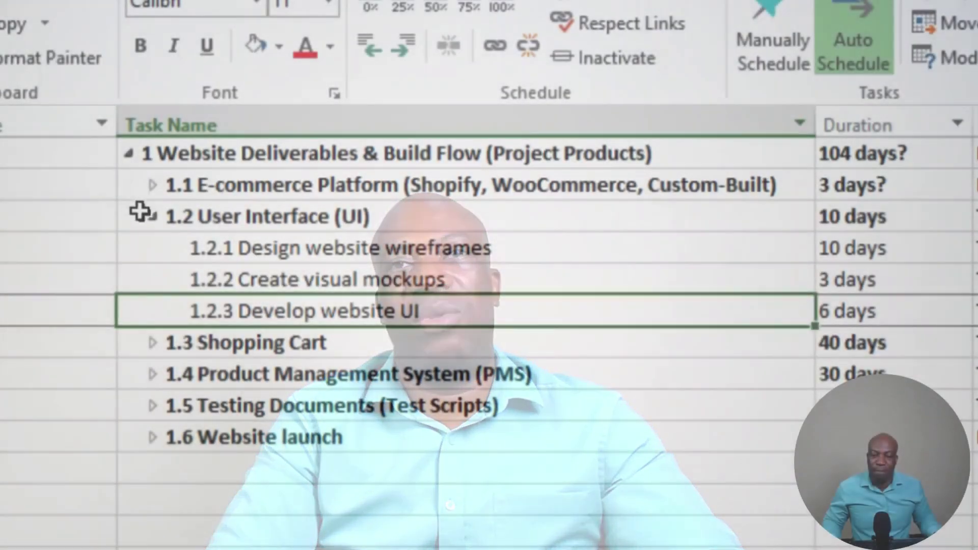
# Collapse 1.2 User Interface (UI), expand 1.3 Shopping Cart and go through subtasks 1.3.1 to 1.3.3.
pyautogui.click(153, 216)
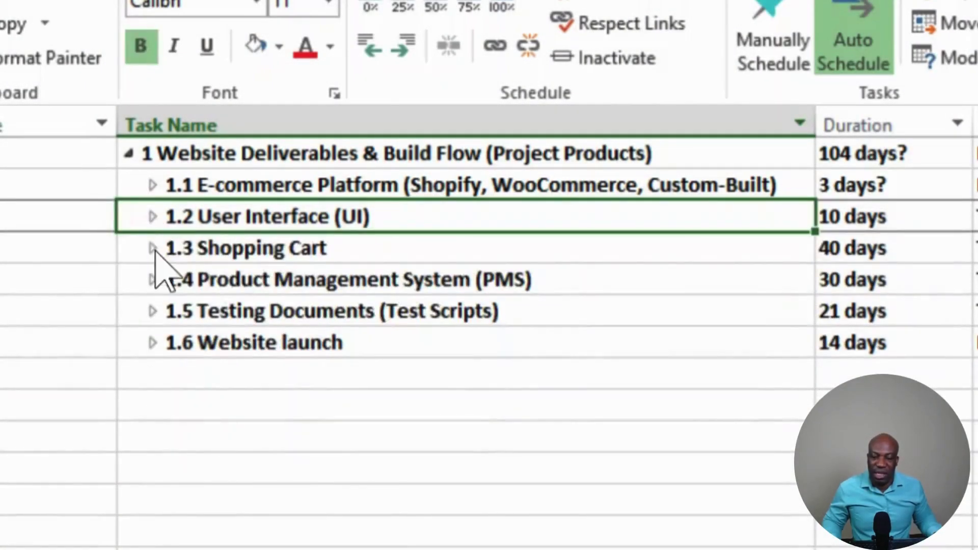
pyautogui.click(153, 249)
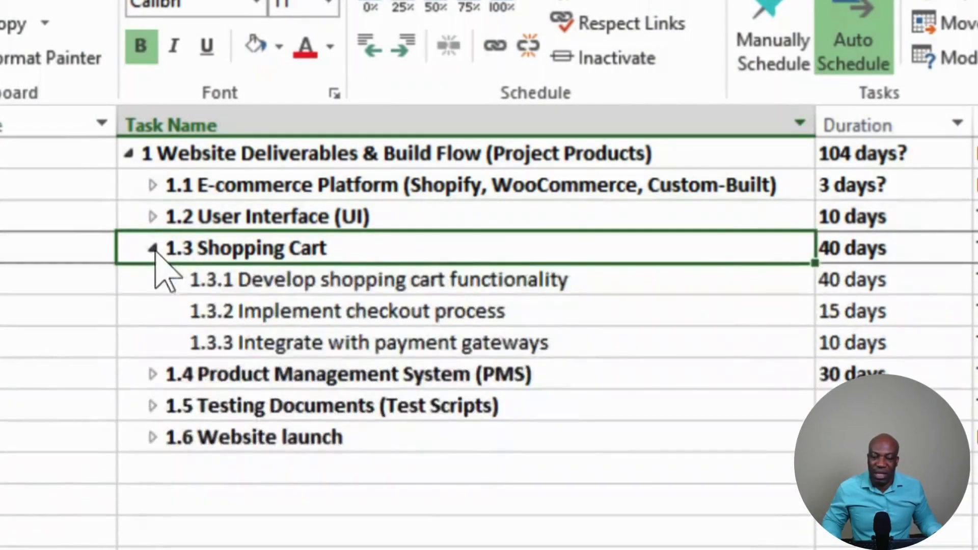
pyautogui.click(389, 285)
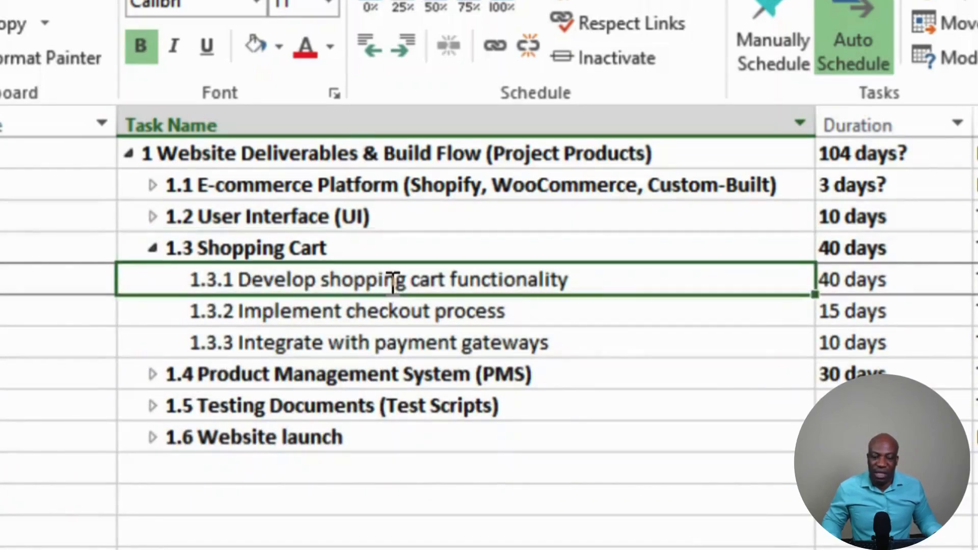
pyautogui.click(388, 316)
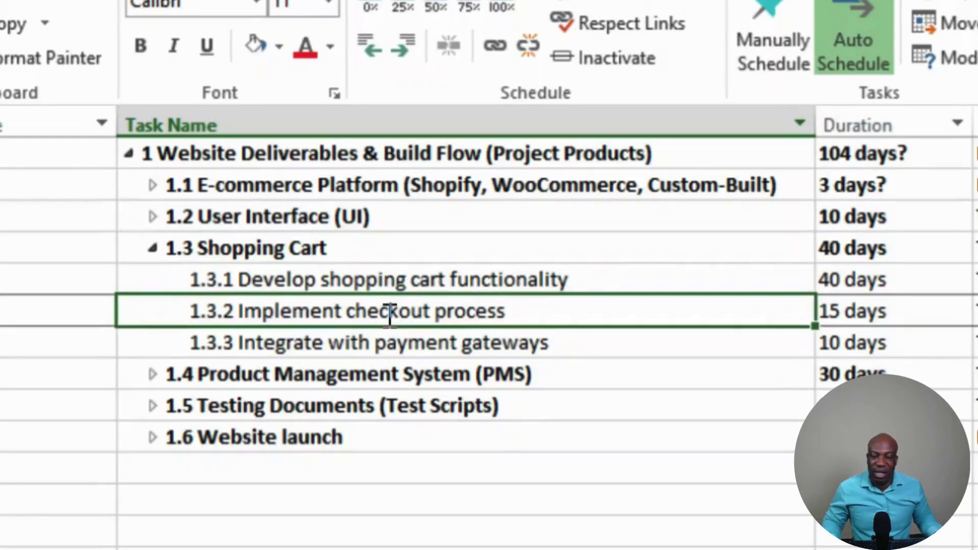
pyautogui.click(397, 343)
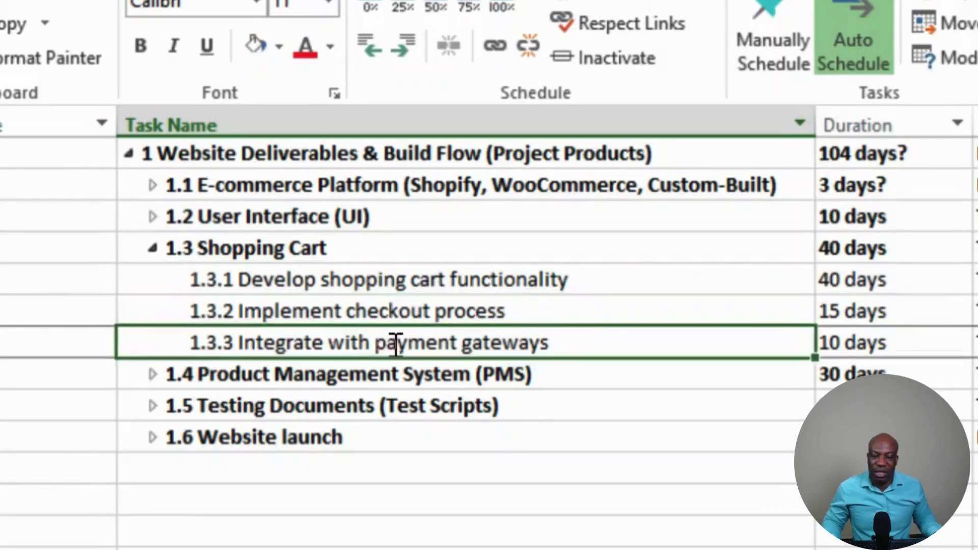
# Collapse 1.3 Shopping Cart, expand 1.4 Product Management System (PMS) and go through subtasks 1.4.1 to 1.4.3.
pyautogui.click(153, 248)
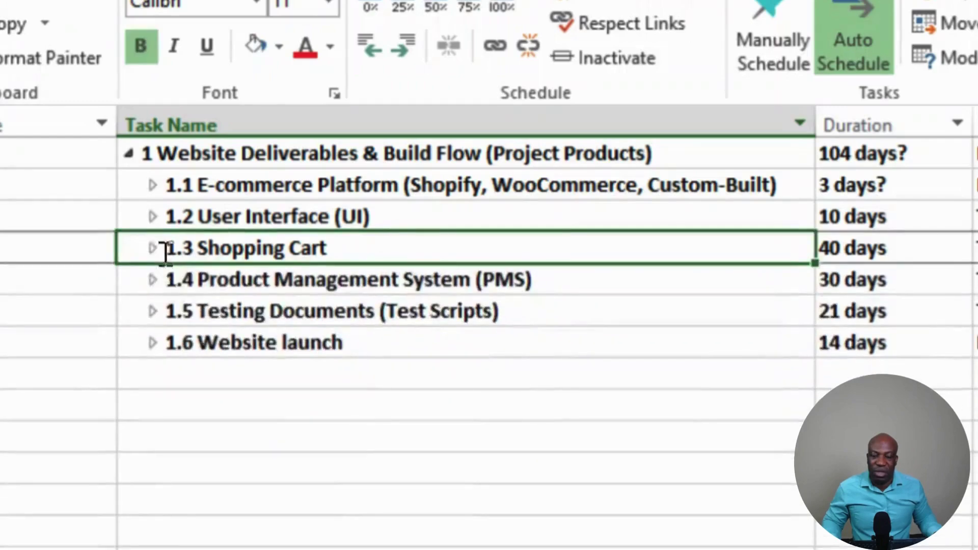
pyautogui.click(152, 280)
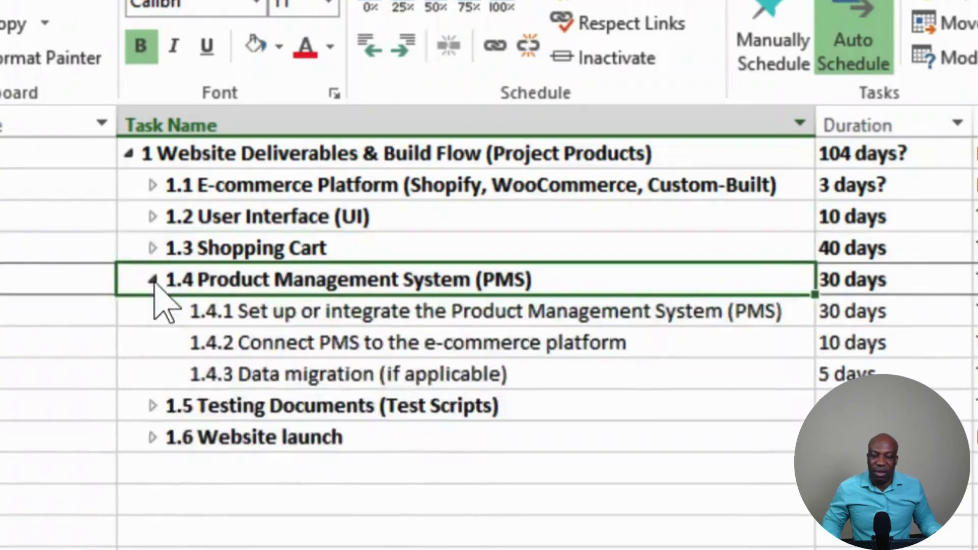
pyautogui.click(391, 323)
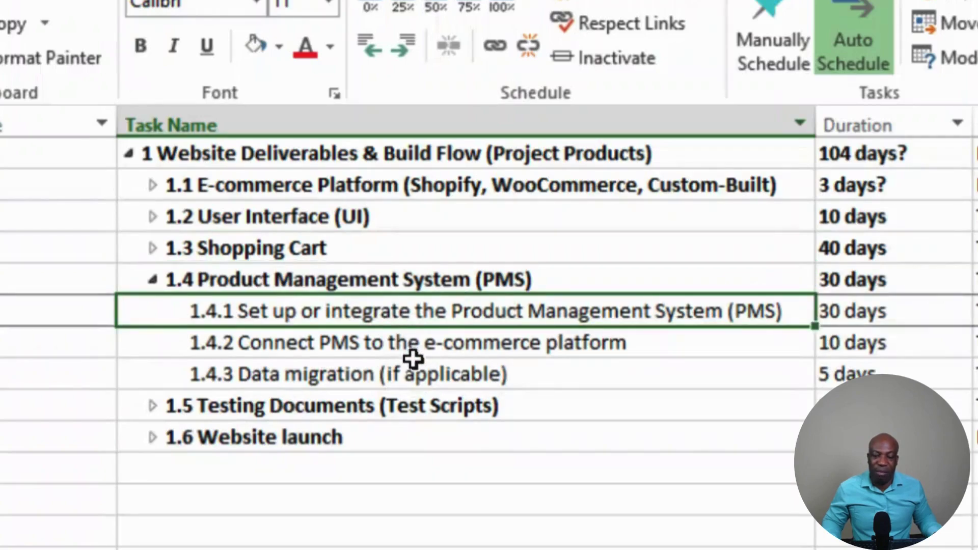
pyautogui.click(415, 345)
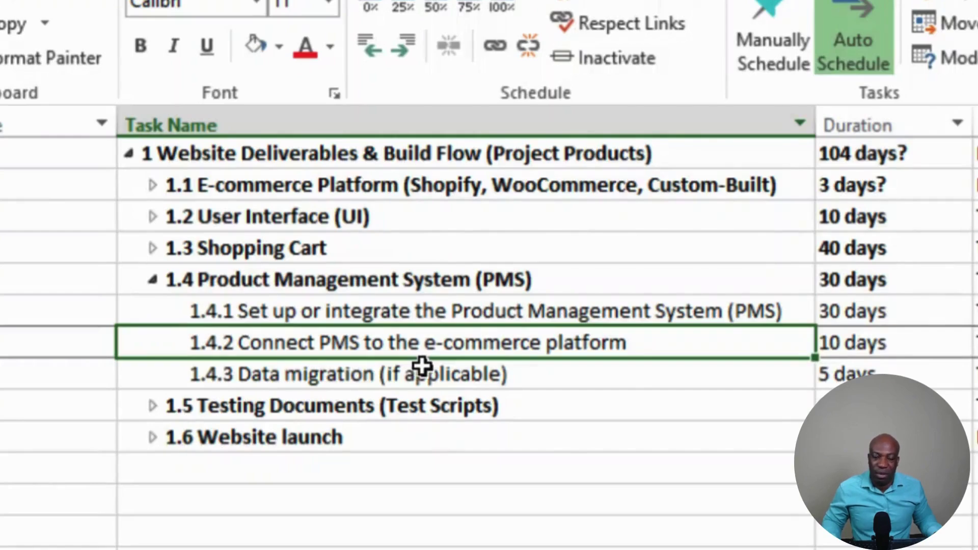
pyautogui.click(364, 386)
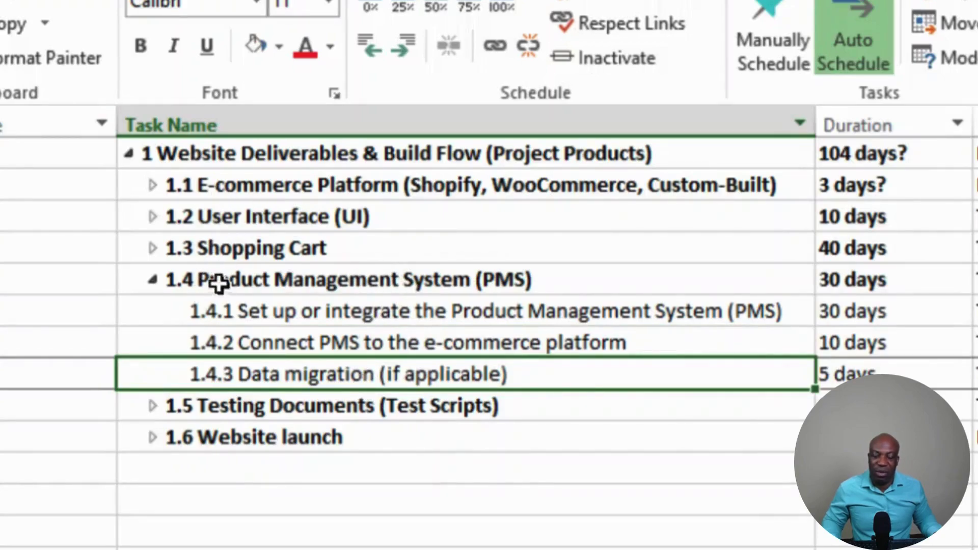
# Collapse 1.4 Product Management System (PMS), expand 1.5 Testing Documents (Test Scripts) and go through subtasks 1.5.2 to 1.5.4.
pyautogui.click(153, 280)
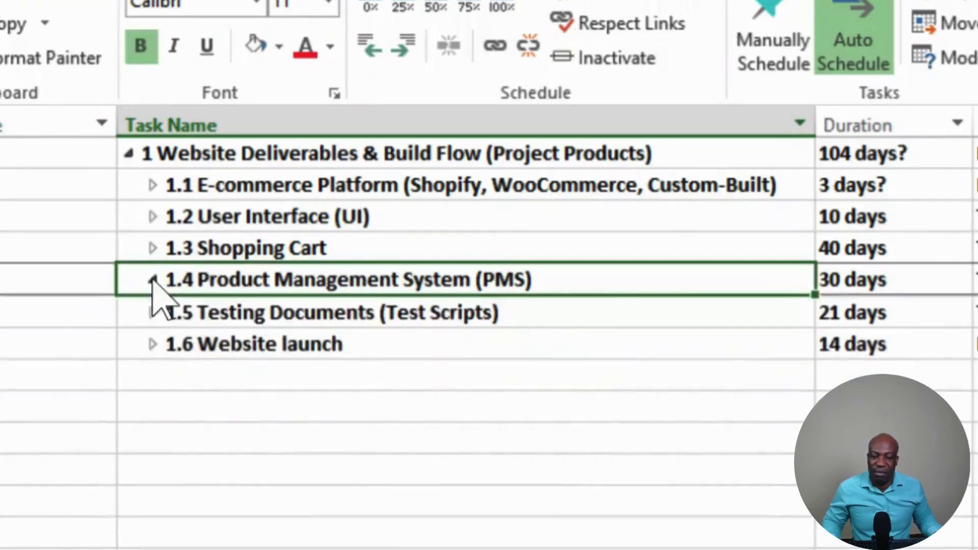
pyautogui.click(153, 311)
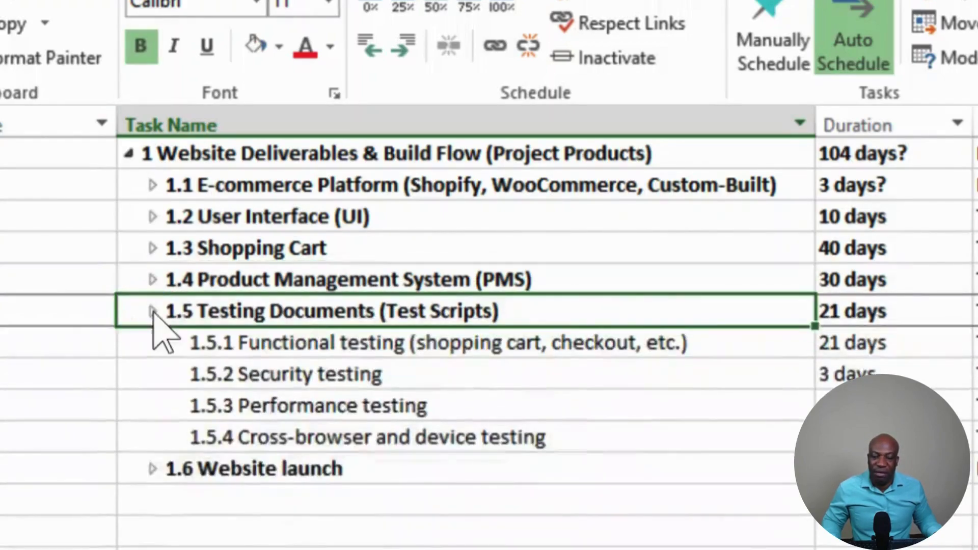
pyautogui.click(394, 364)
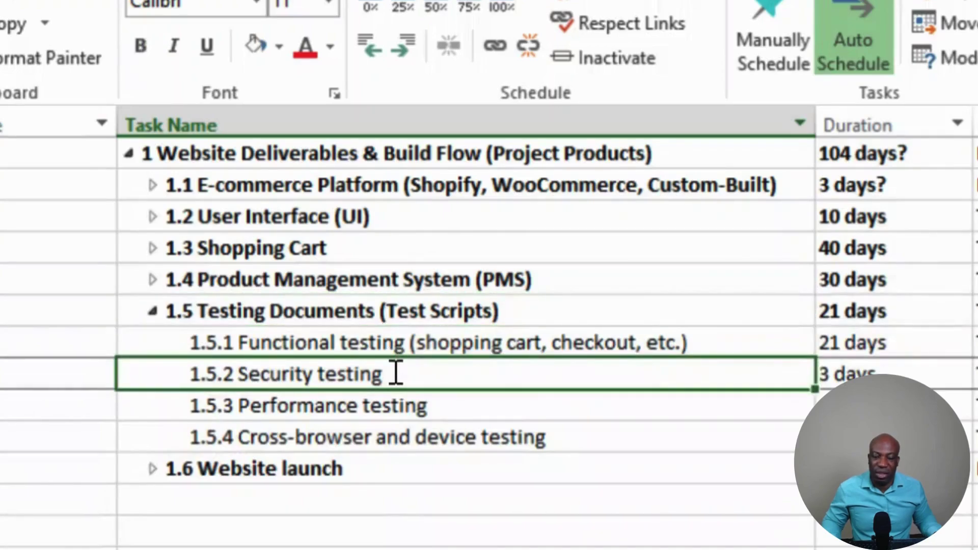
pyautogui.click(389, 410)
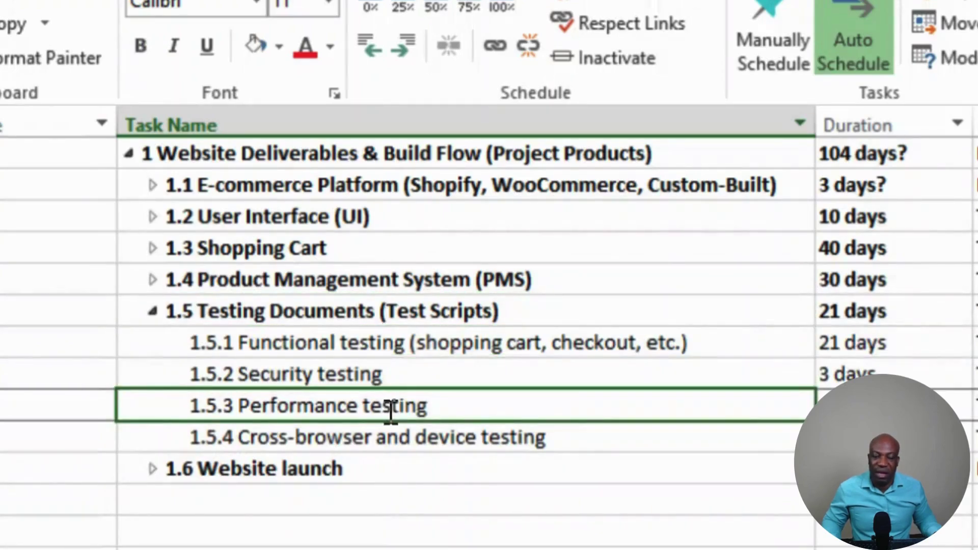
pyautogui.click(383, 443)
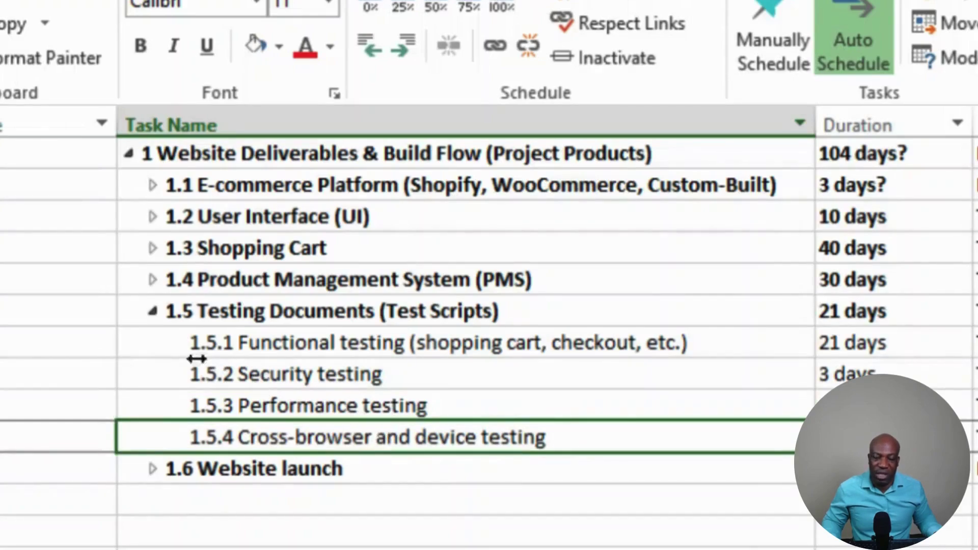
# Collapse 1.5 Testing Documents (Test Scripts) and review deliverables 1.1 to 1.5 as a selected group, ending on 1.6 Website launch.
pyautogui.click(154, 317)
pyautogui.click(152, 313)
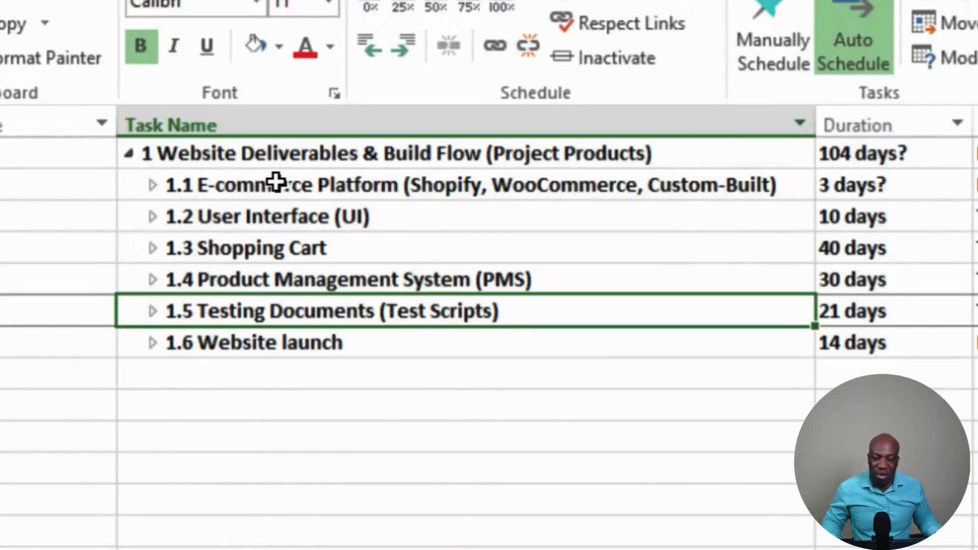
pyautogui.moveTo(275, 186); pyautogui.dragTo(270, 297)
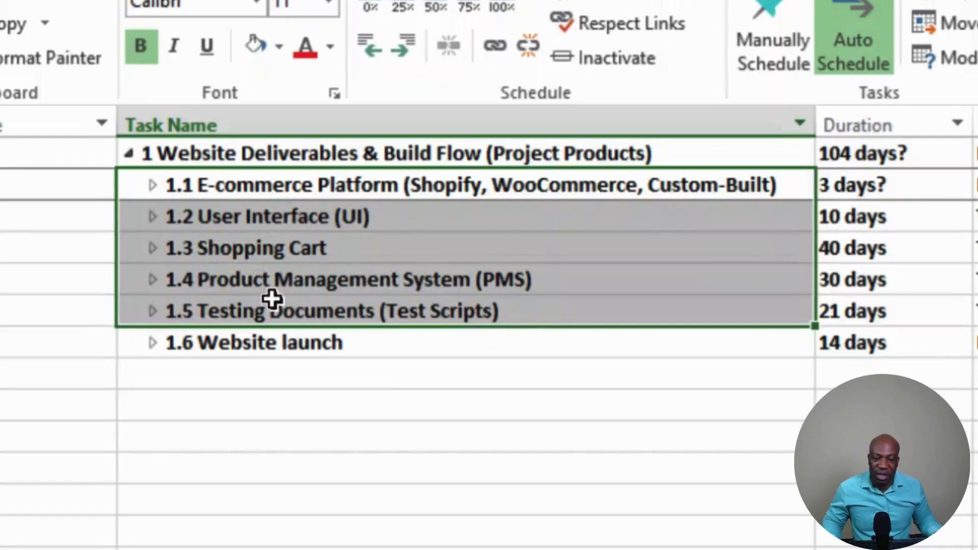
pyautogui.click(326, 224)
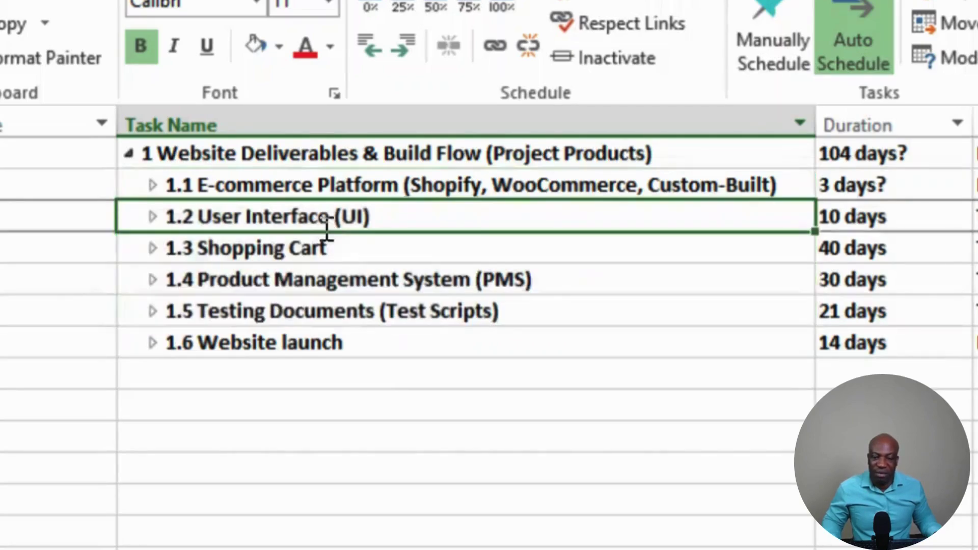
pyautogui.moveTo(328, 186); pyautogui.dragTo(351, 296)
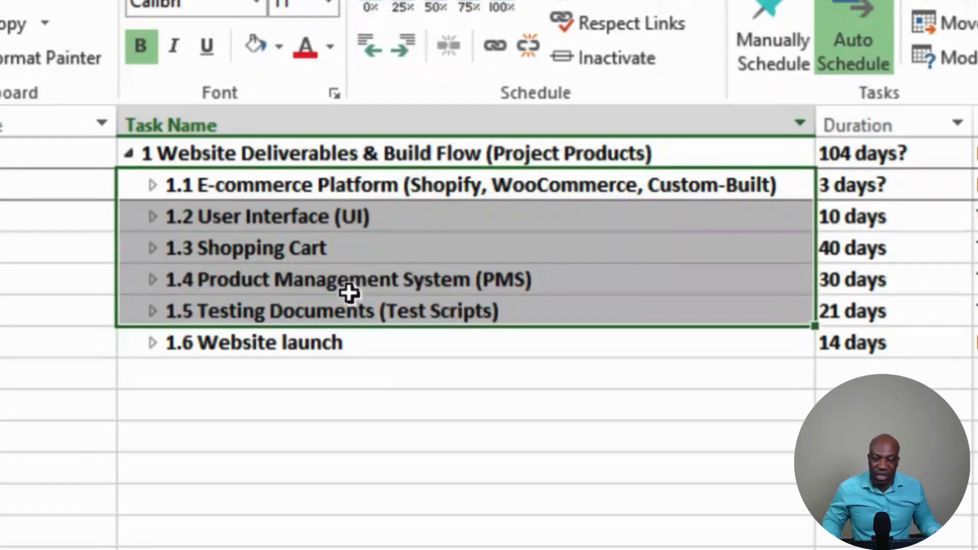
pyautogui.click(303, 347)
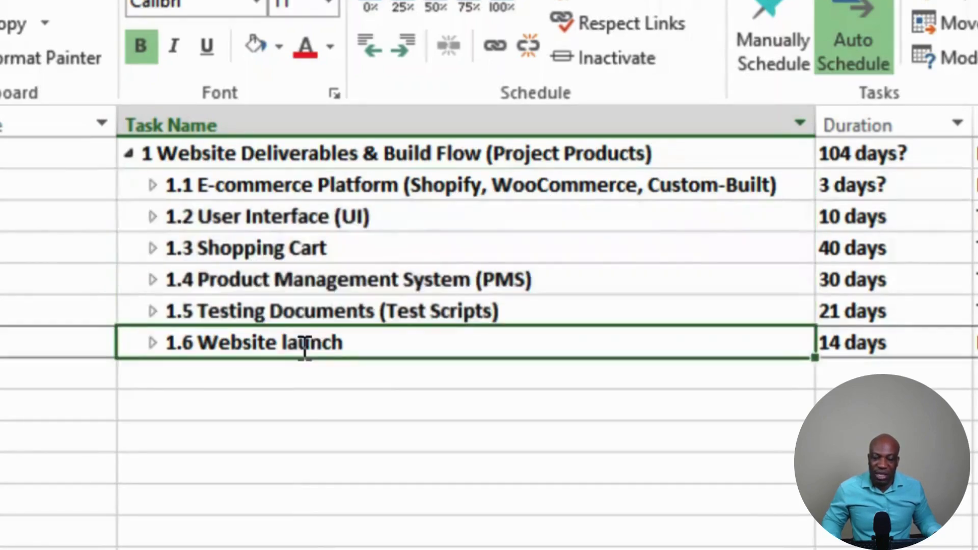